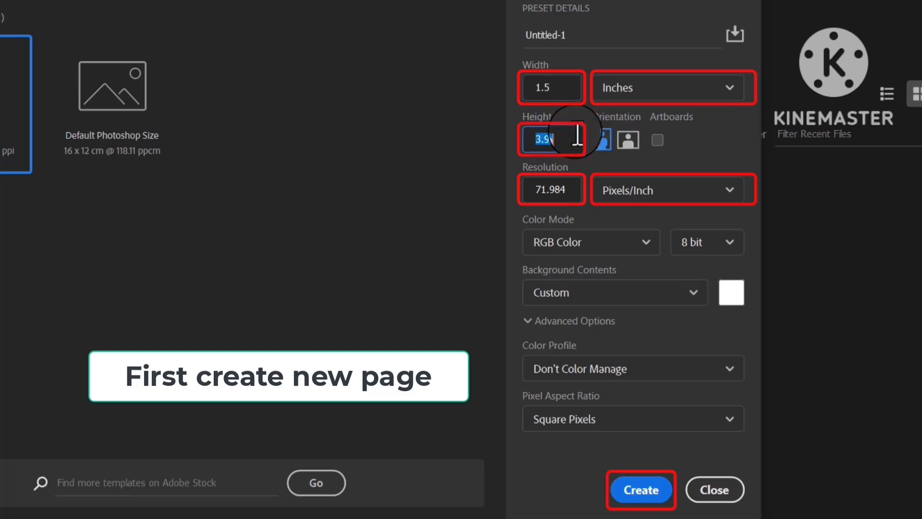
Create a 1.5 × 2 inch document at 300 pixels/inch with the sRGB IEC61966-2.1 color profile
left_click(577, 189)
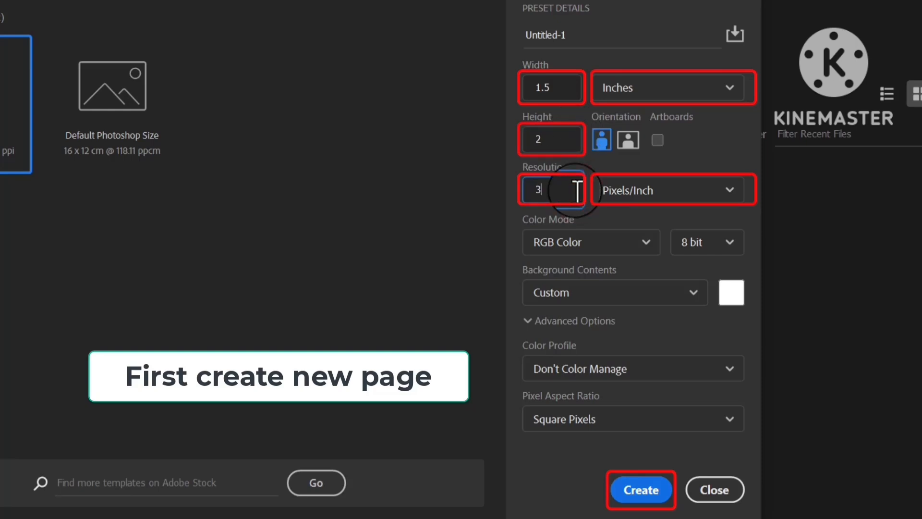
type("300")
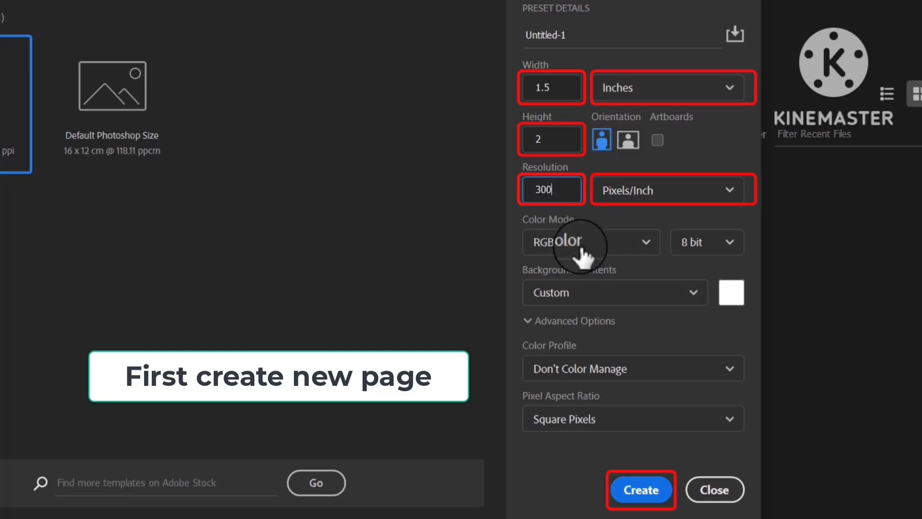
left_click(581, 372)
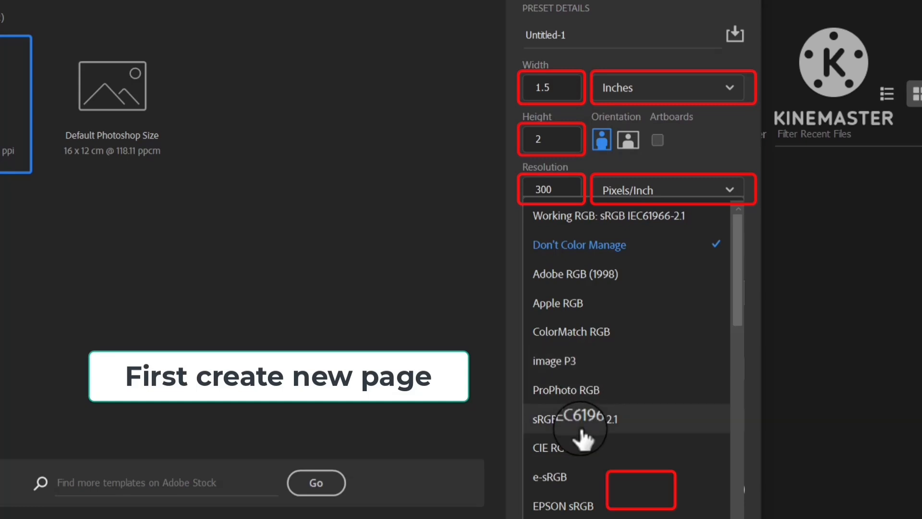
left_click(582, 419)
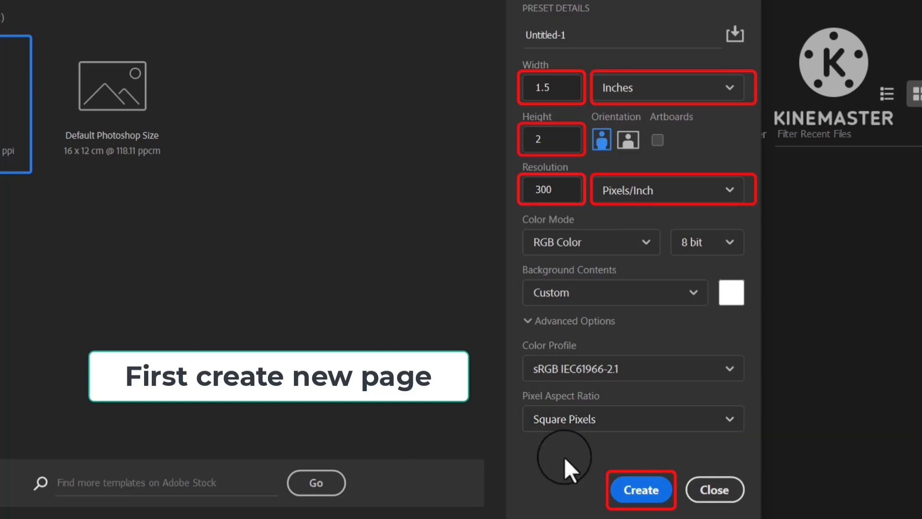
left_click(621, 470)
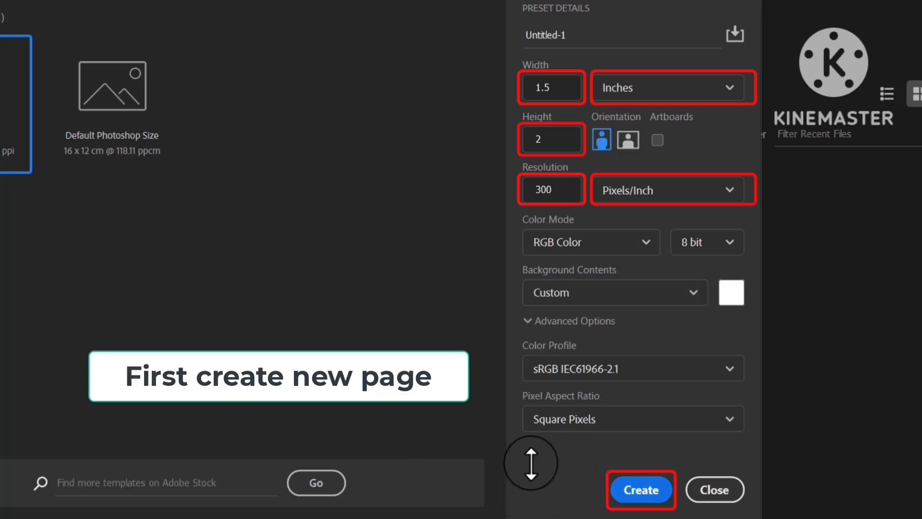
left_click(633, 490)
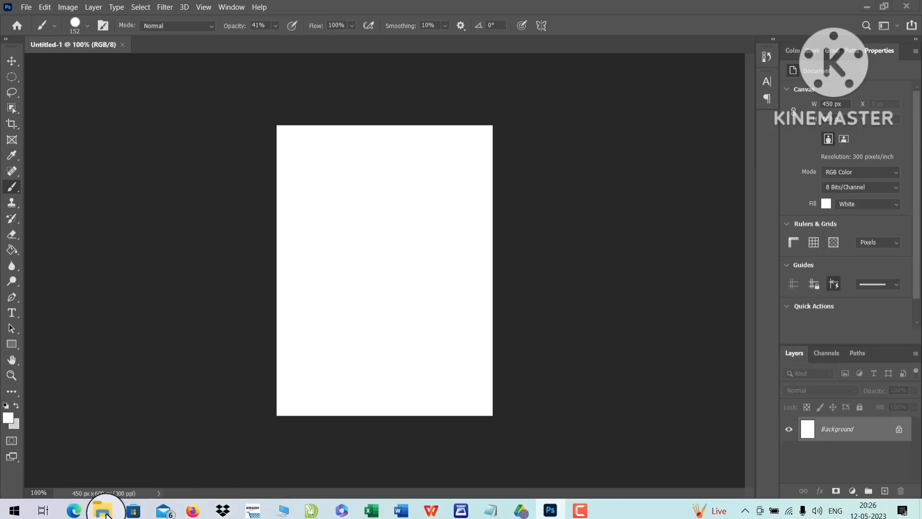
left_click(276, 510)
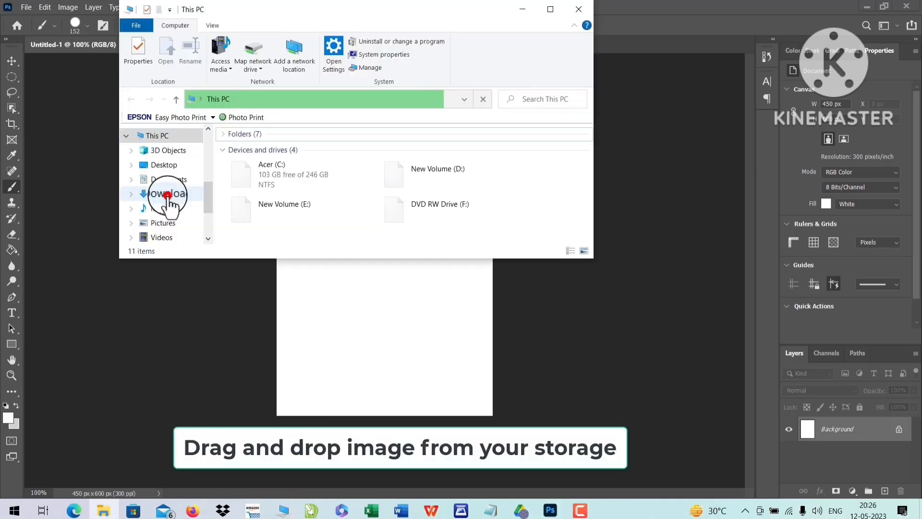
left_click(168, 195)
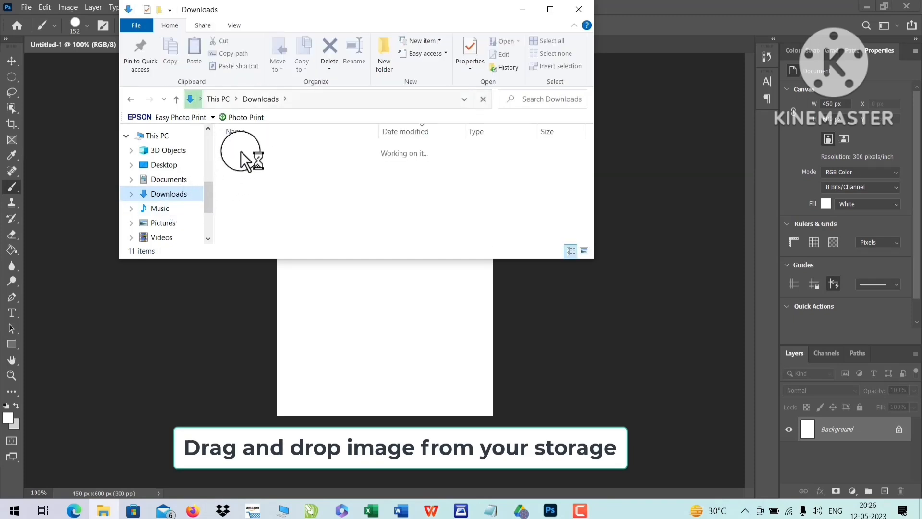
left_click_drag(236, 165, 377, 322)
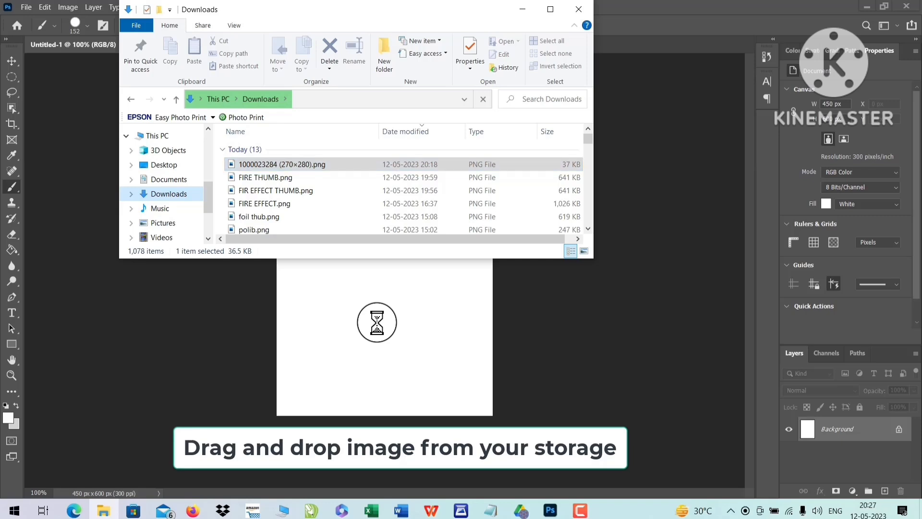
left_click_drag(377, 322, 378, 325)
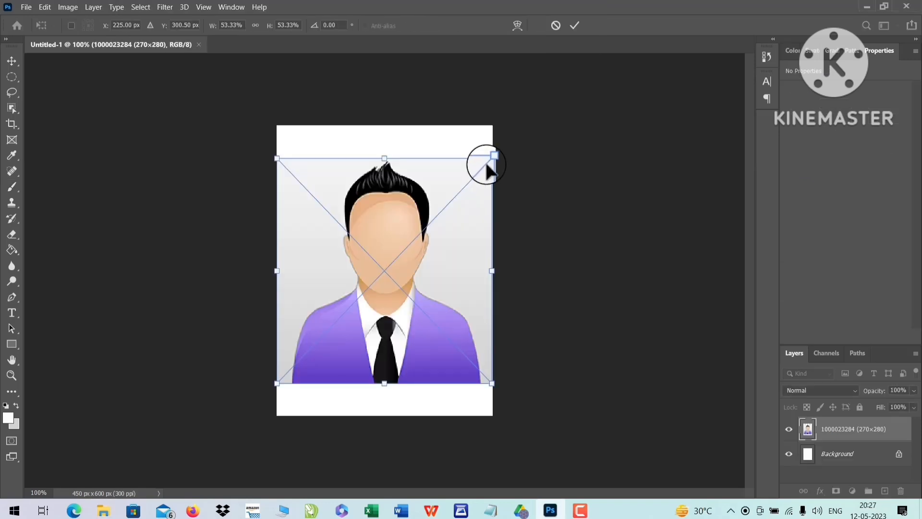
Enlarge the placed photo to about 71% width and 69% height so it covers the whole page
left_click_drag(487, 160, 528, 125)
left_click_drag(456, 219, 441, 222)
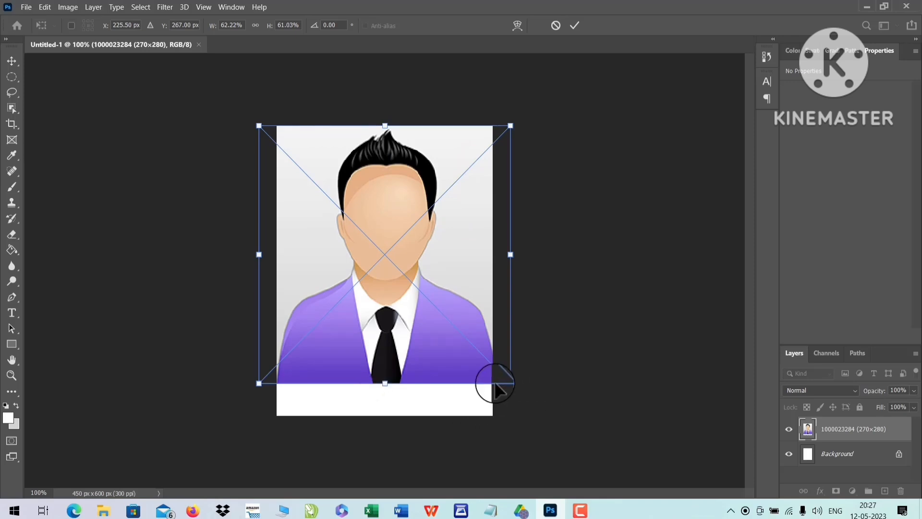
left_click_drag(510, 383, 541, 414)
Nudge the photo to X 222.50 px, Y 302.00 px to center the figure on the page, and commit the placement
key("Left")
key("Left")
key("Left")
key("Left")
key("Left")
key("Left")
key("Left")
key("Left")
key("Left")
key("Left")
key("Left")
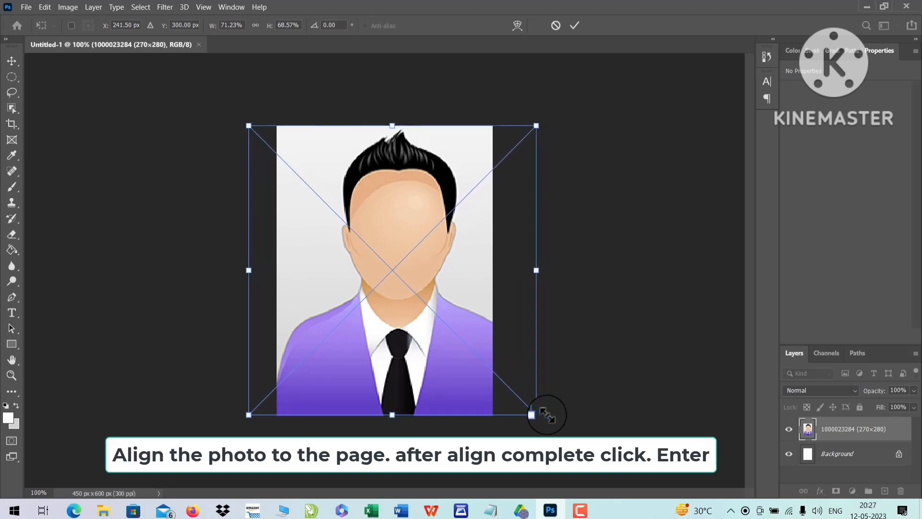
key("Left")
key("Left")
key("Left")
key("Left")
key("Left")
key("Left")
key("Left")
key("Left")
key("Left")
key("Left")
key("Left")
key("Left")
key("Left")
key("Left")
key("Left")
key("Left")
key("Left")
key("Left")
key("Left")
key("Left")
key("Left")
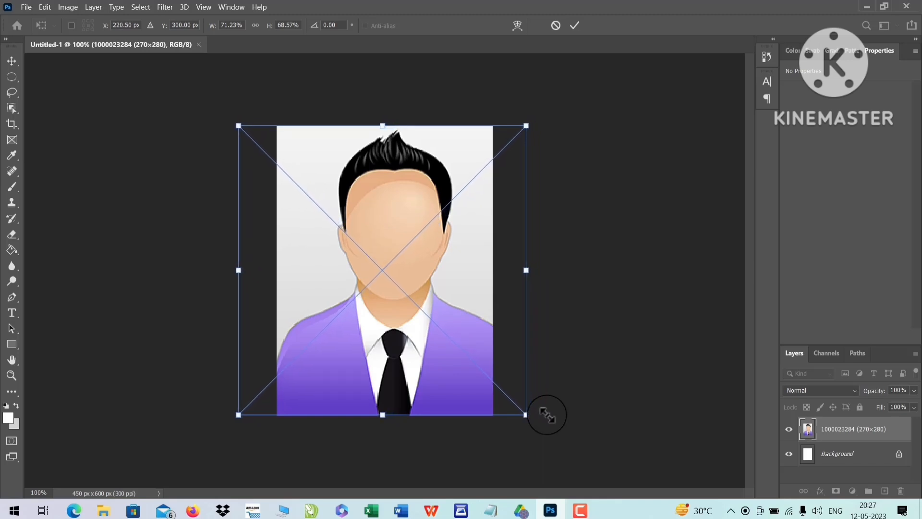
key("Left")
key("Left")
key("Left")
key("Left")
key("Left")
key("Left")
key("Left")
key("Left")
key("Left")
key("Left")
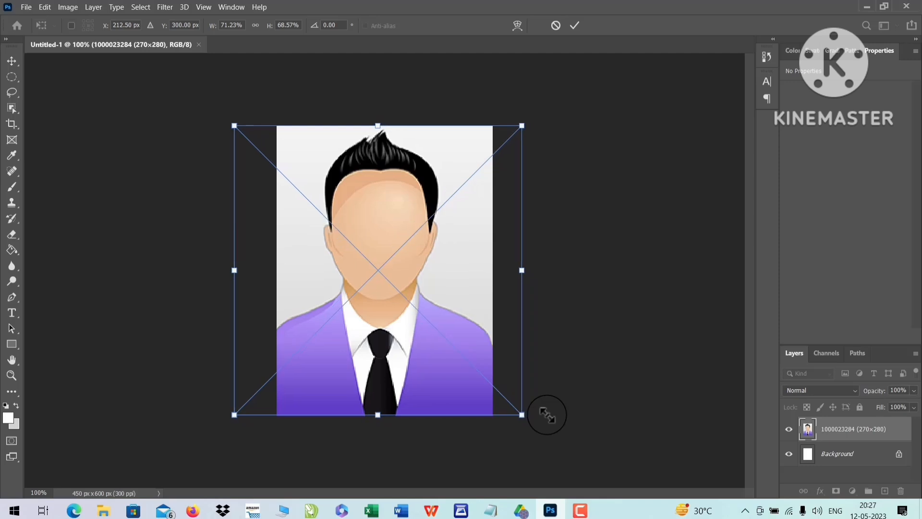
key("Right")
key("Right")
key("Right")
key("Right")
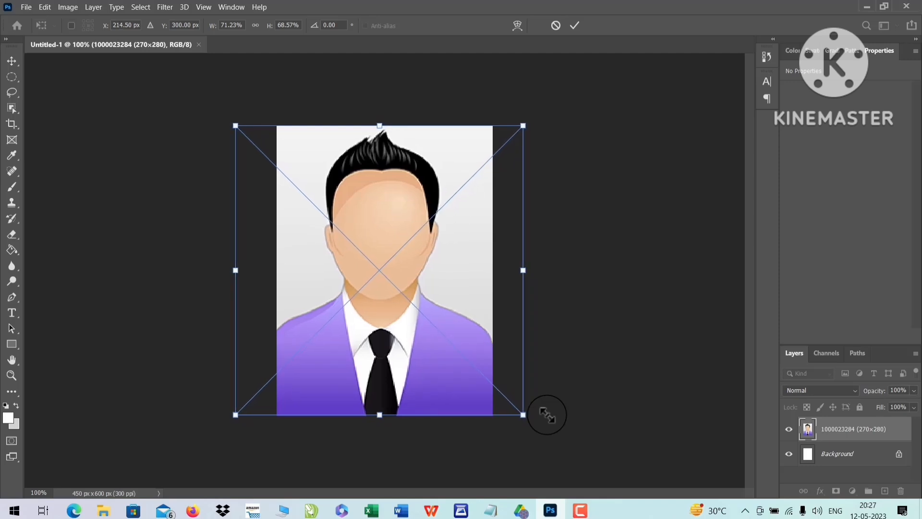
key("Right")
key("Right")
key("Right")
key("Down")
key("Down")
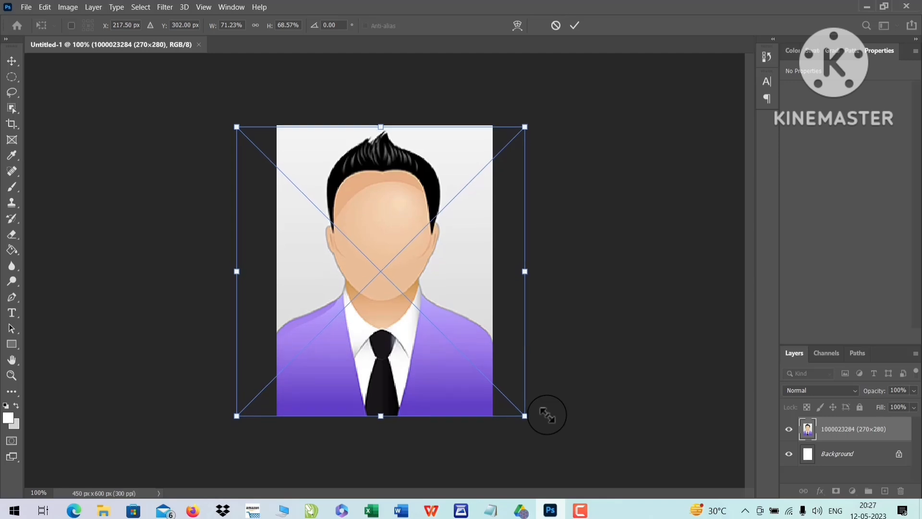
key("Right")
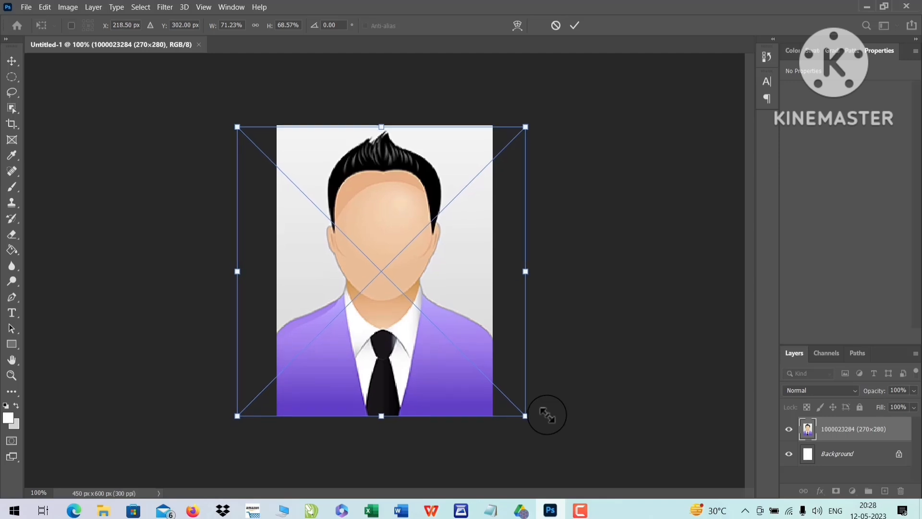
key("Right")
key("Right")
key("Right")
key("Right")
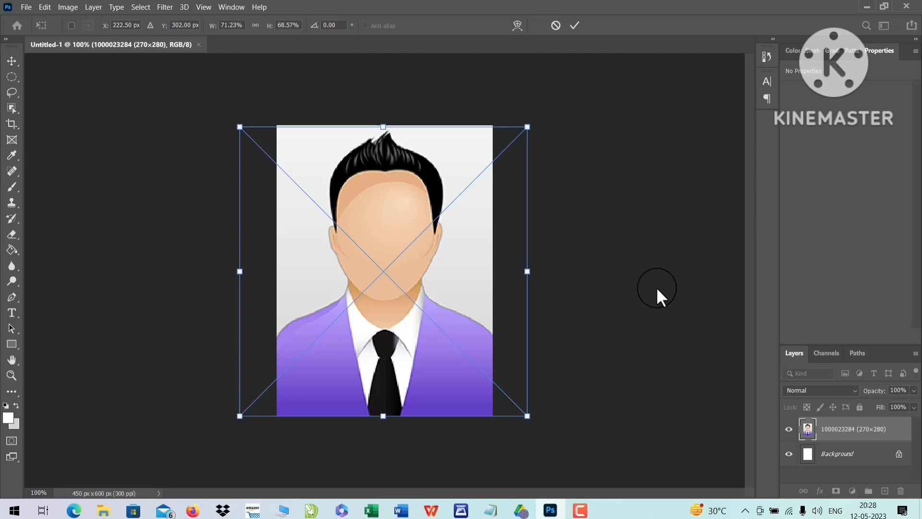
key("Return")
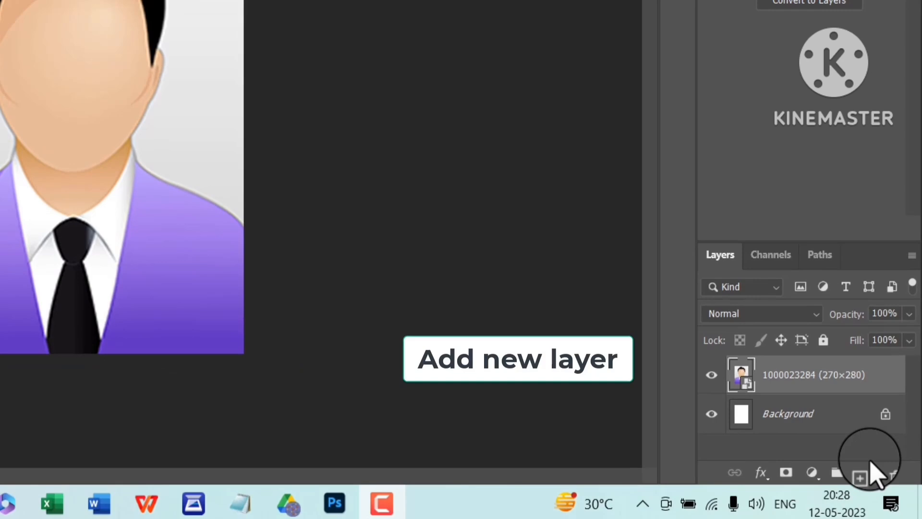
Add a new layer and apply a 15 px white stroke inside a selection of the entire canvas
left_click(846, 443)
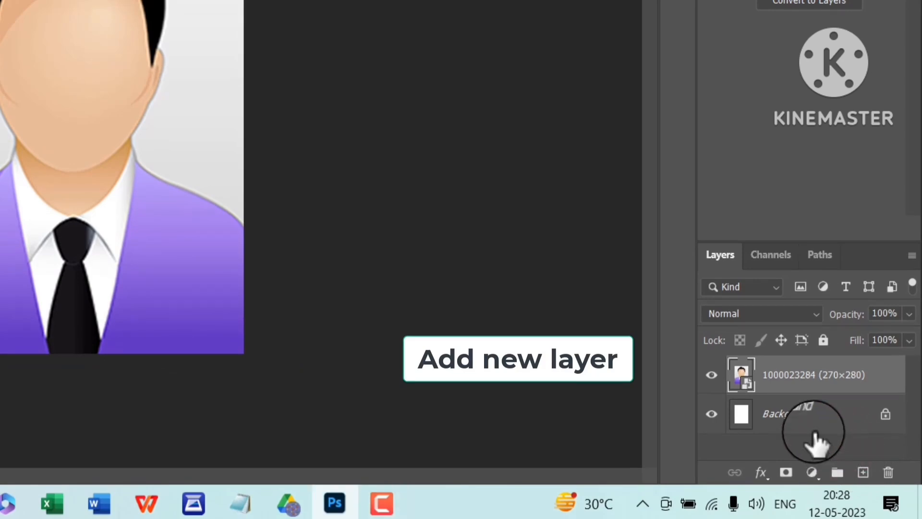
left_click(863, 472)
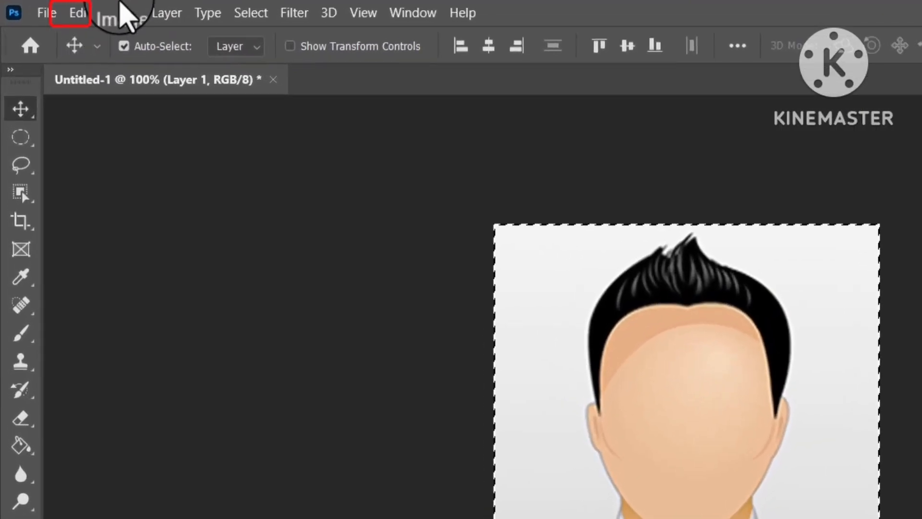
left_click(94, 20)
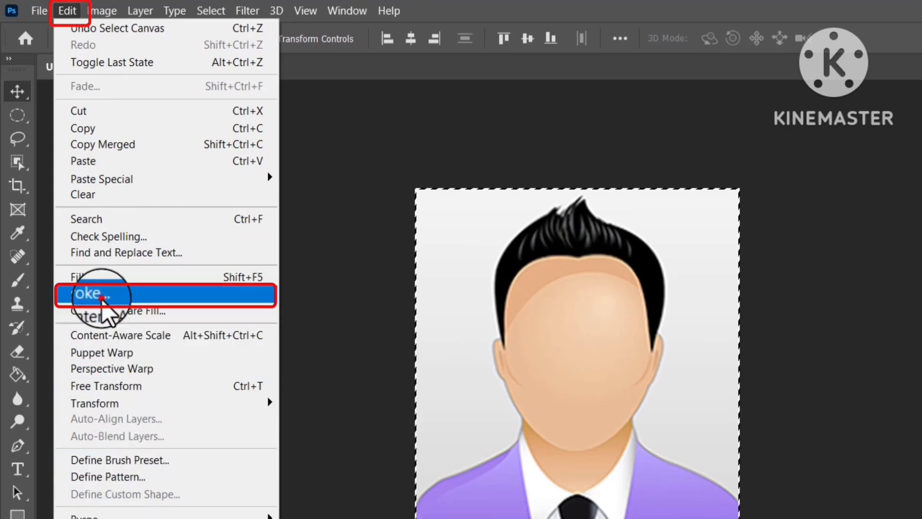
left_click(103, 295)
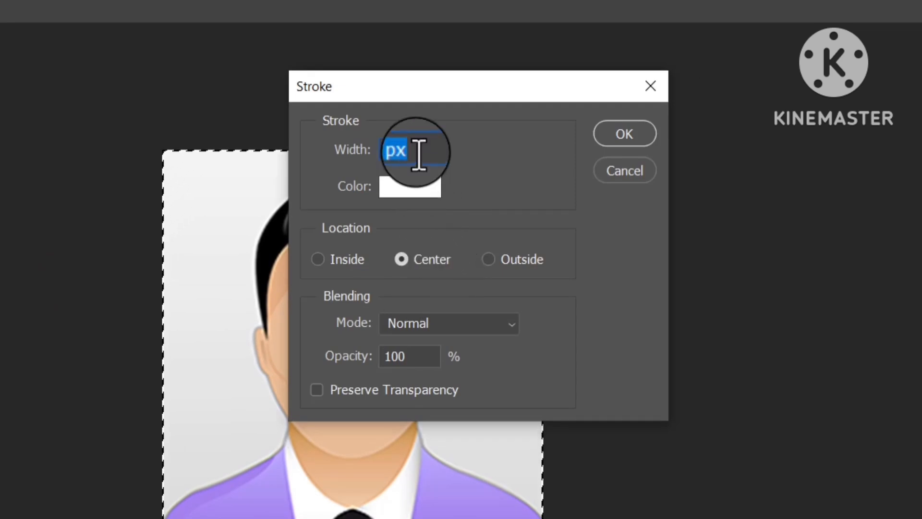
type("55")
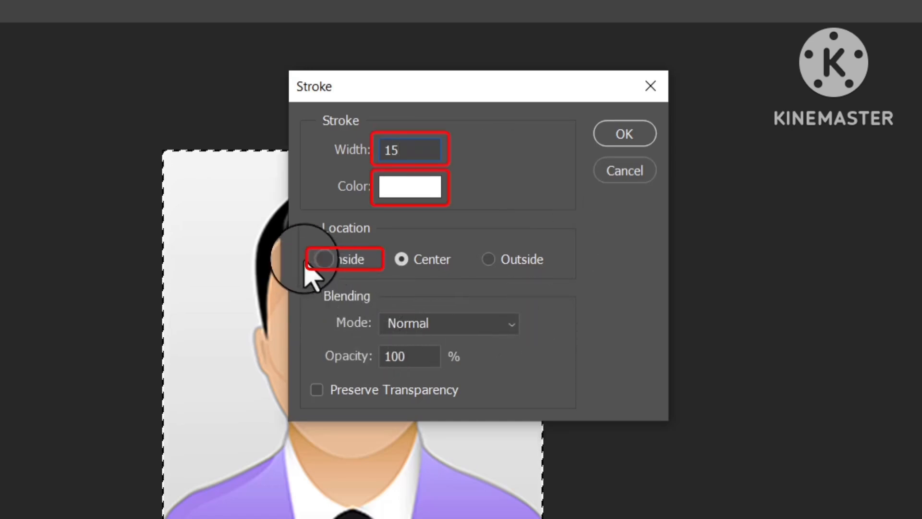
left_click(318, 260)
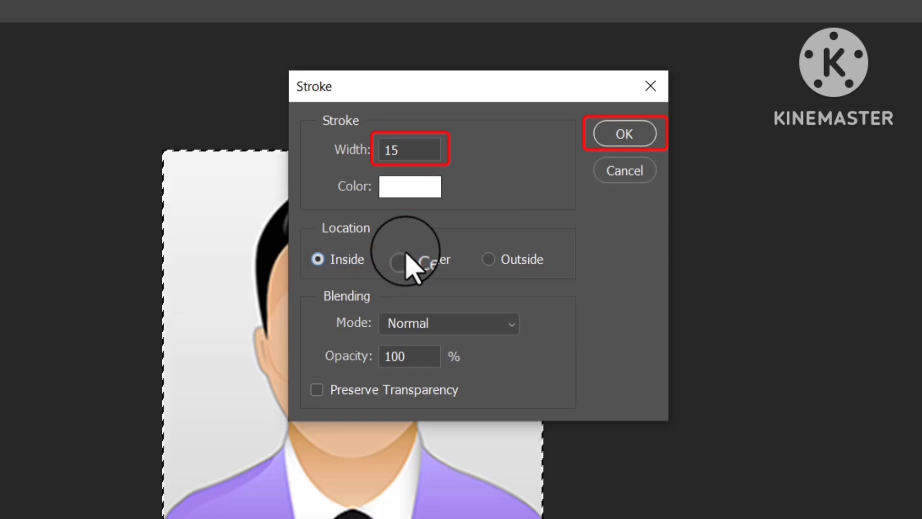
left_click(633, 141)
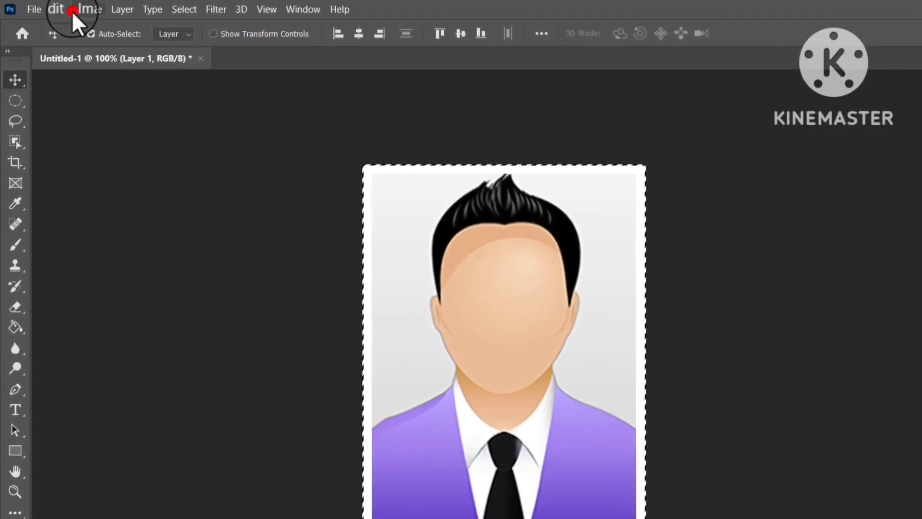
Define the bordered passport photo as a pattern, keeping the default name
left_click(70, 11)
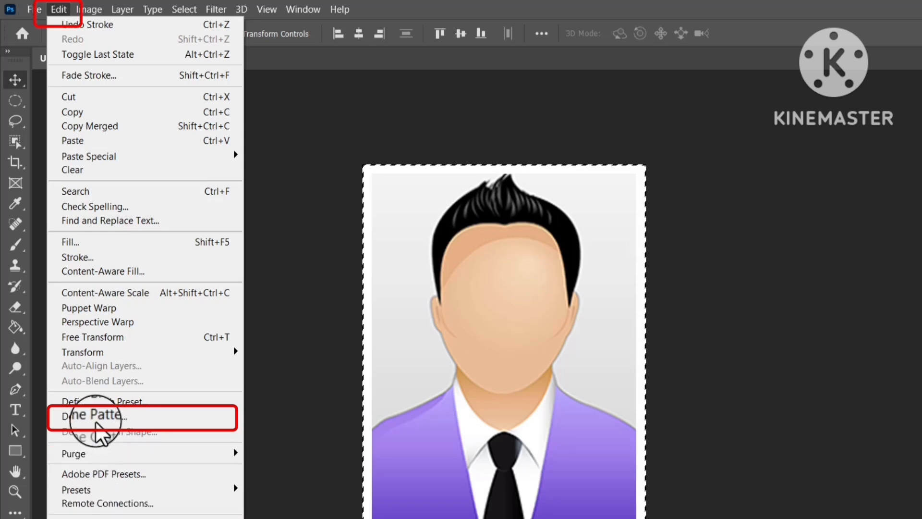
left_click(98, 423)
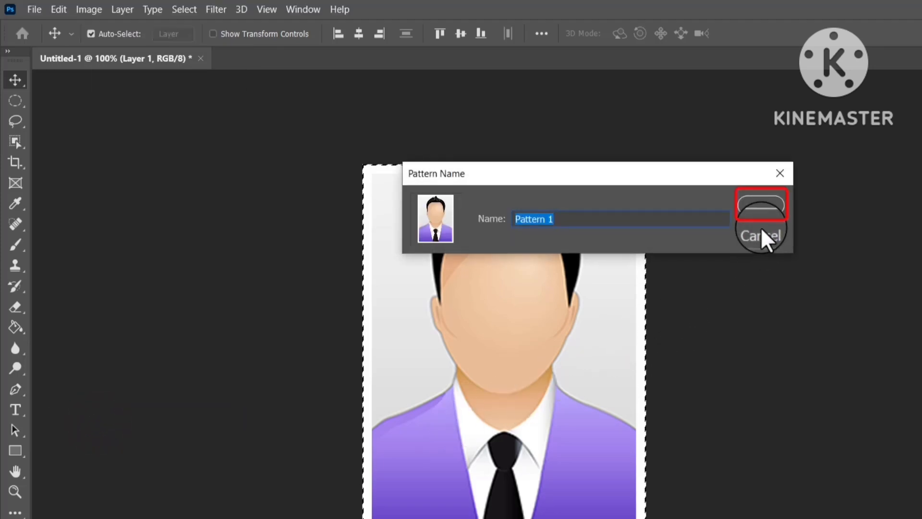
left_click(761, 209)
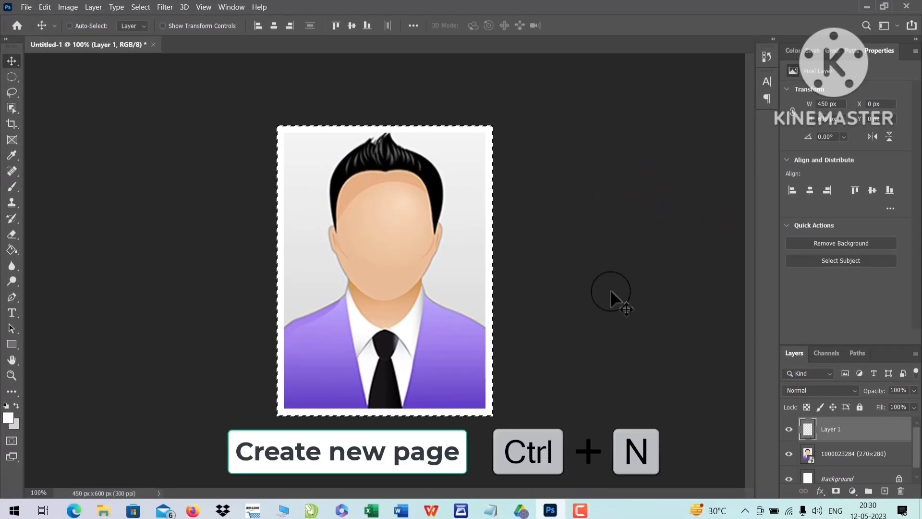
Start a new document and set its size to 6 inches wide by 4 inches high
key("ctrl+n")
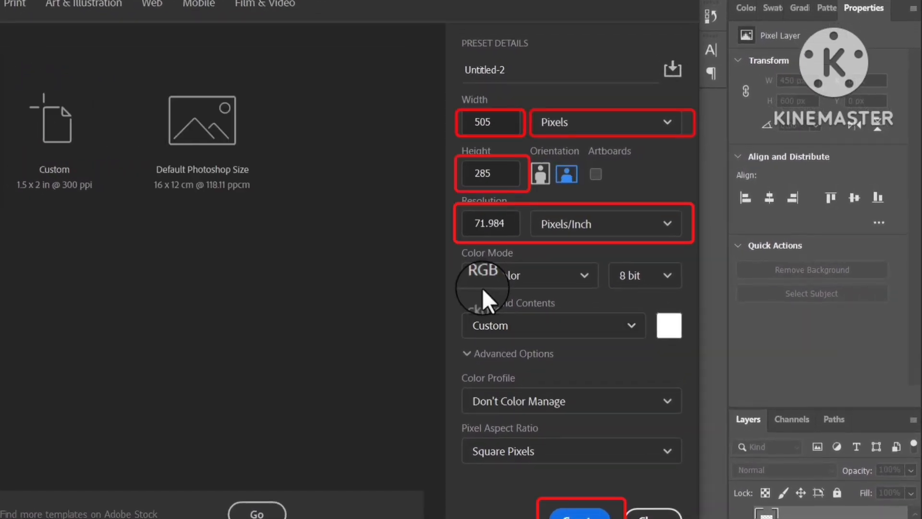
left_click(652, 126)
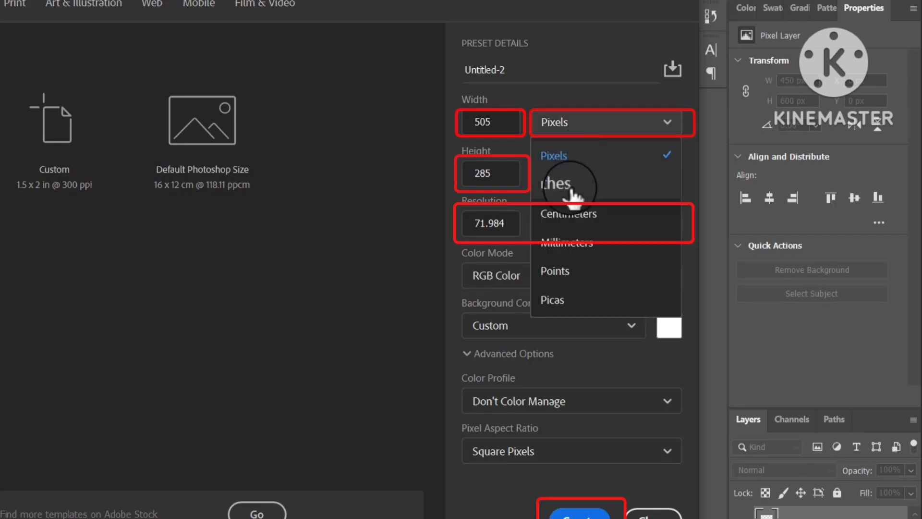
left_click(574, 182)
left_click(504, 123)
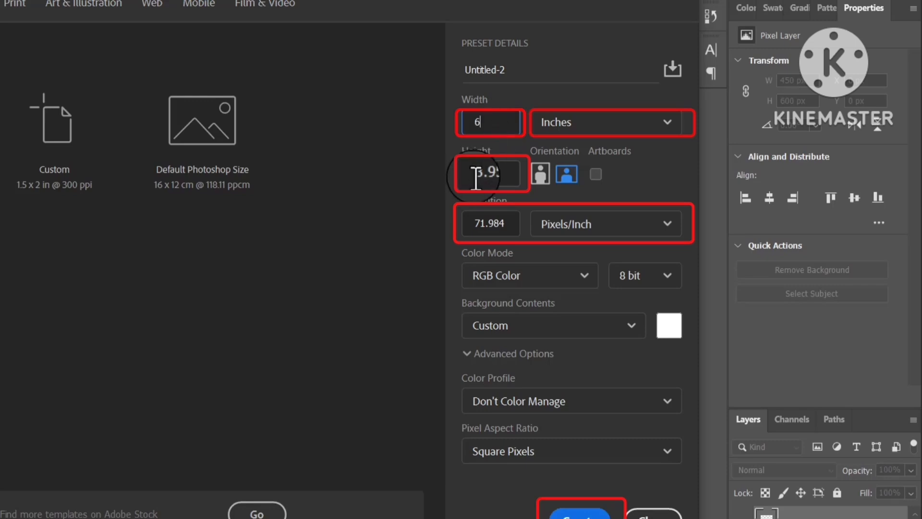
left_click_drag(500, 176, 466, 181)
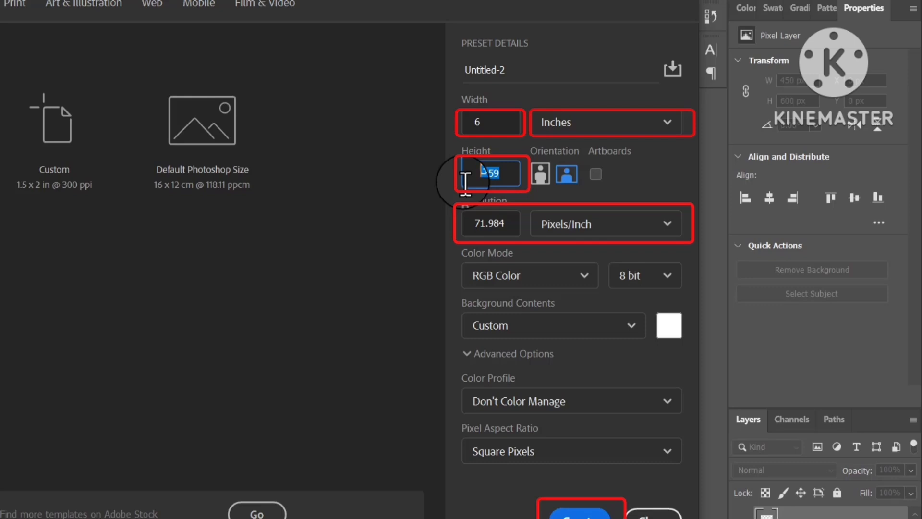
type("4")
Set the new document's resolution to 300 pixels/inch and its color profile to sRGB IEC61966-2.1, and create it
double_click(514, 222)
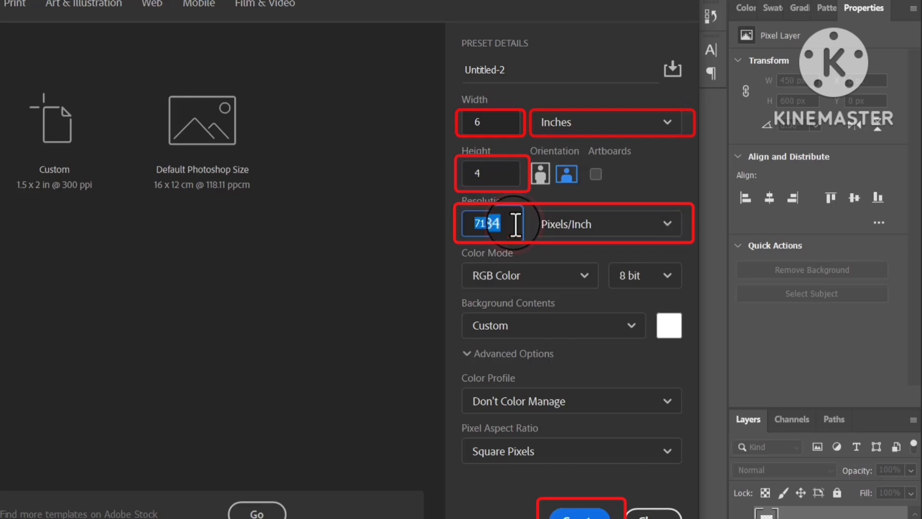
type("300")
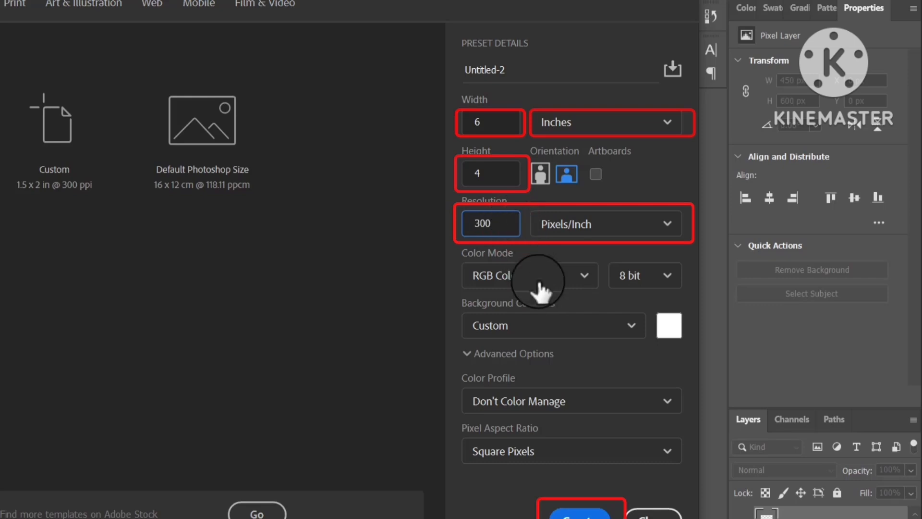
left_click(547, 397)
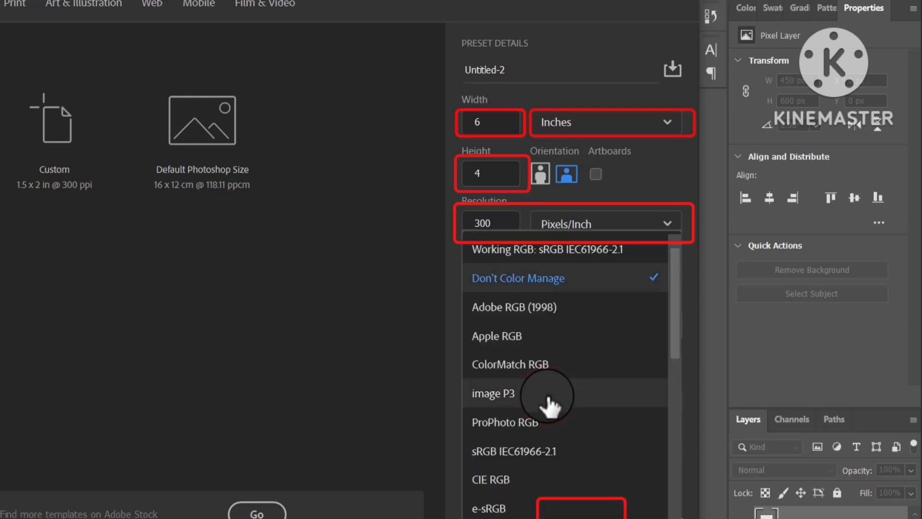
left_click(546, 452)
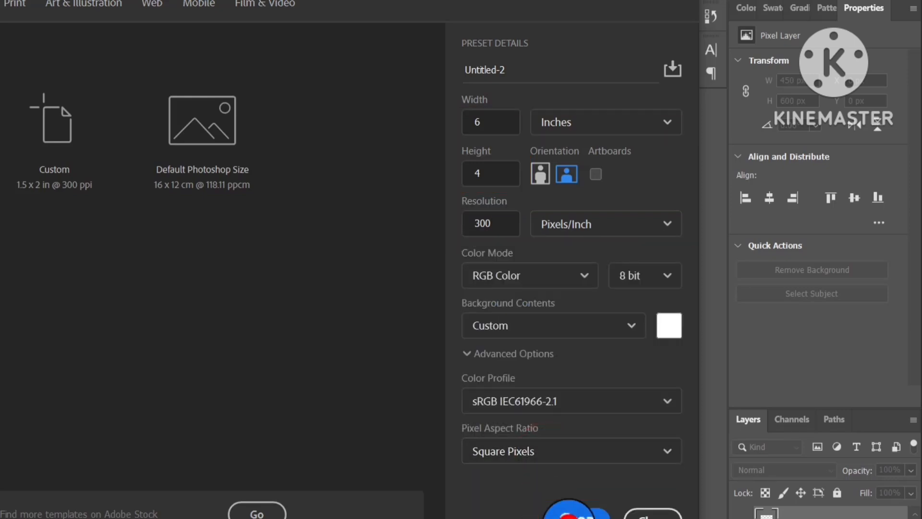
left_click(569, 513)
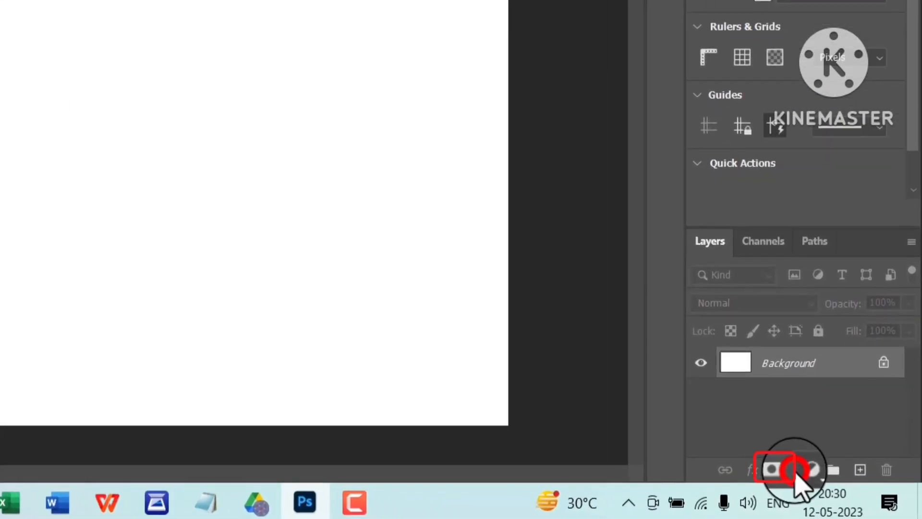
Add a pattern fill layer that tiles the saved passport photo pattern across the page at 100% scale and 0° angle
left_click(796, 472)
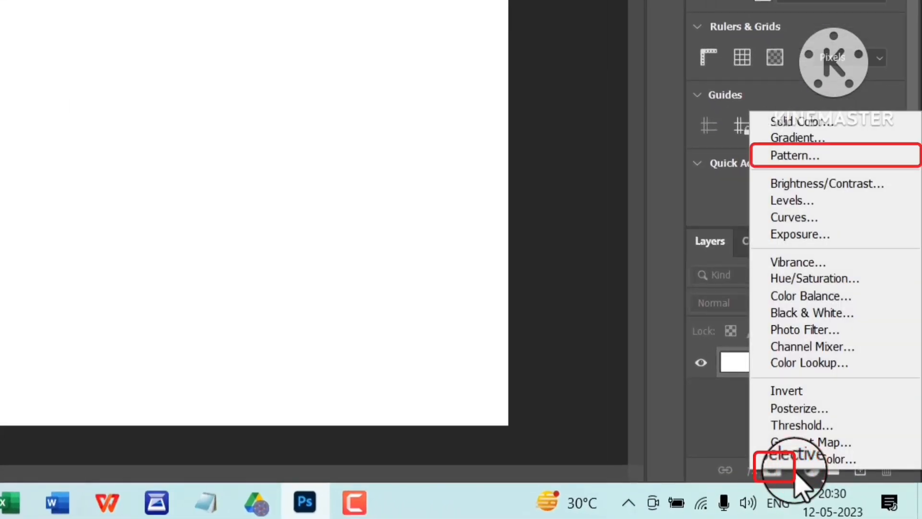
left_click(801, 157)
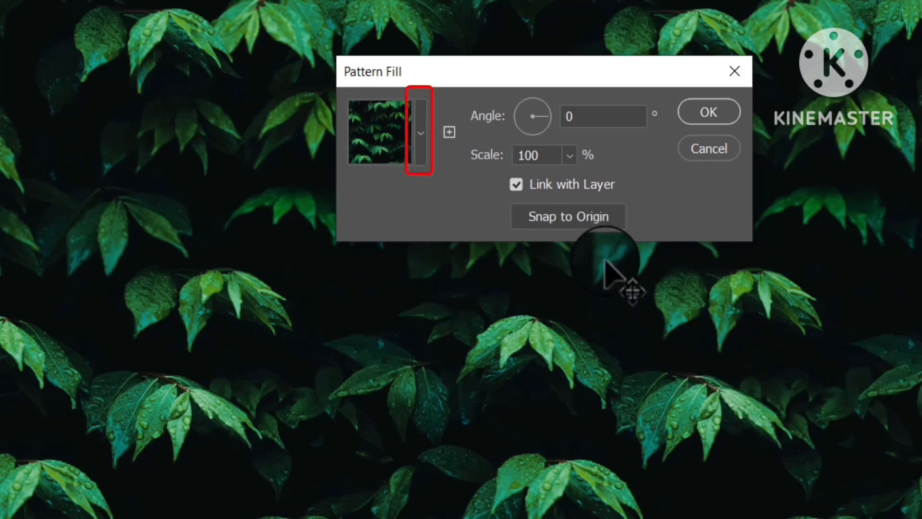
left_click(422, 137)
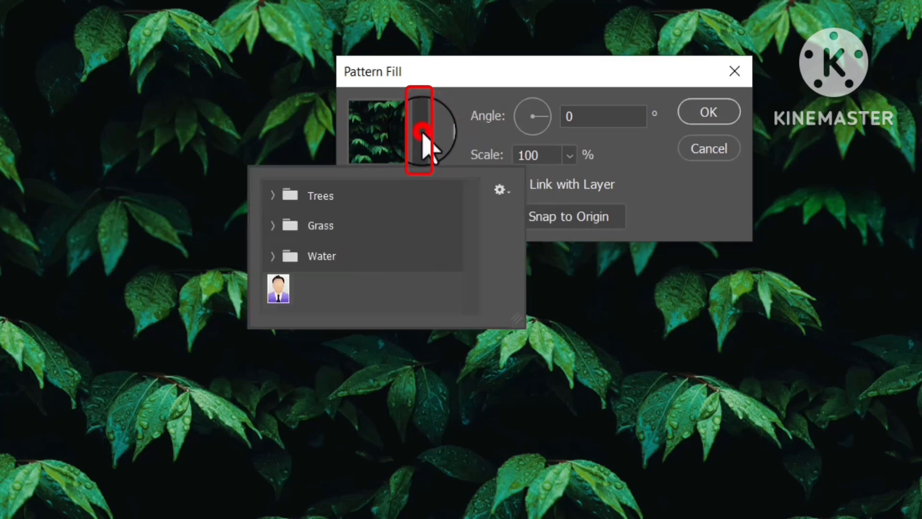
left_click(284, 291)
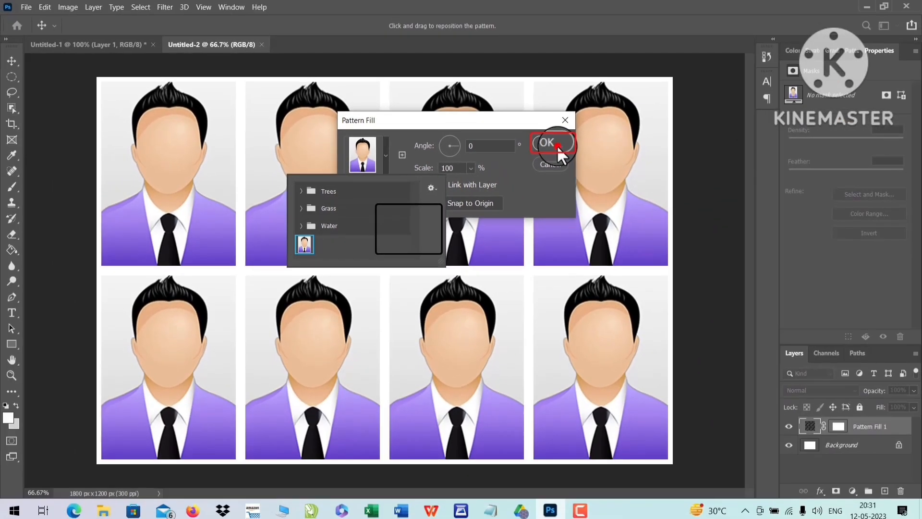
left_click(723, 117)
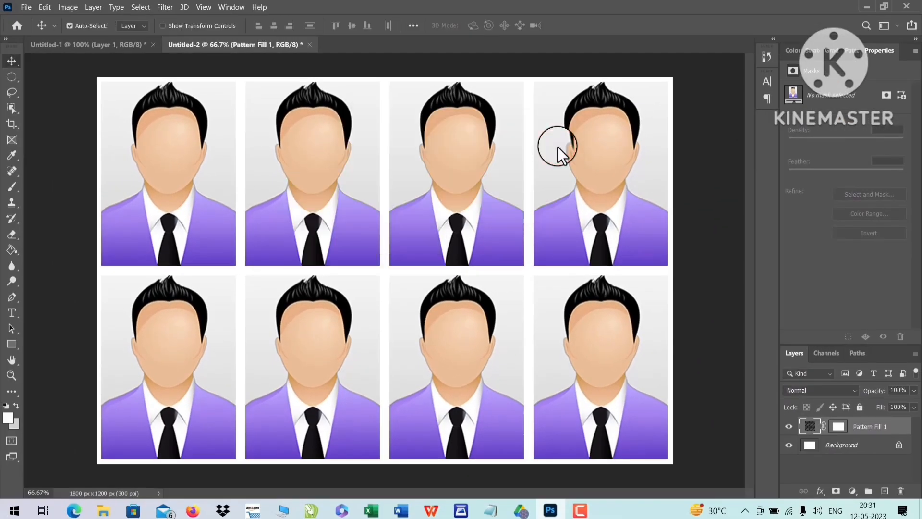